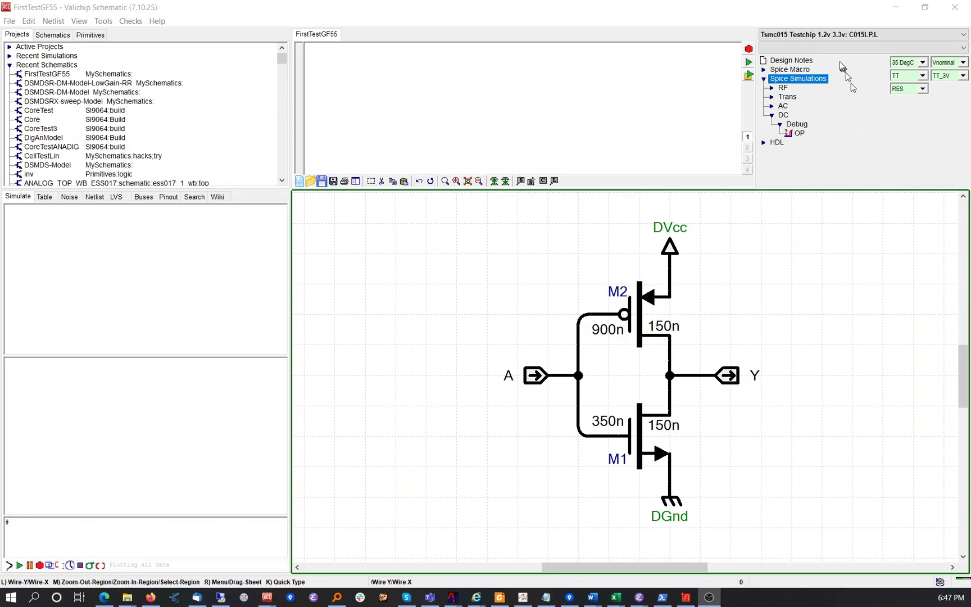
Switch the inverter schematic's process technology to Gf55nmlp: design_wrapper.lib.
left_click(824, 36)
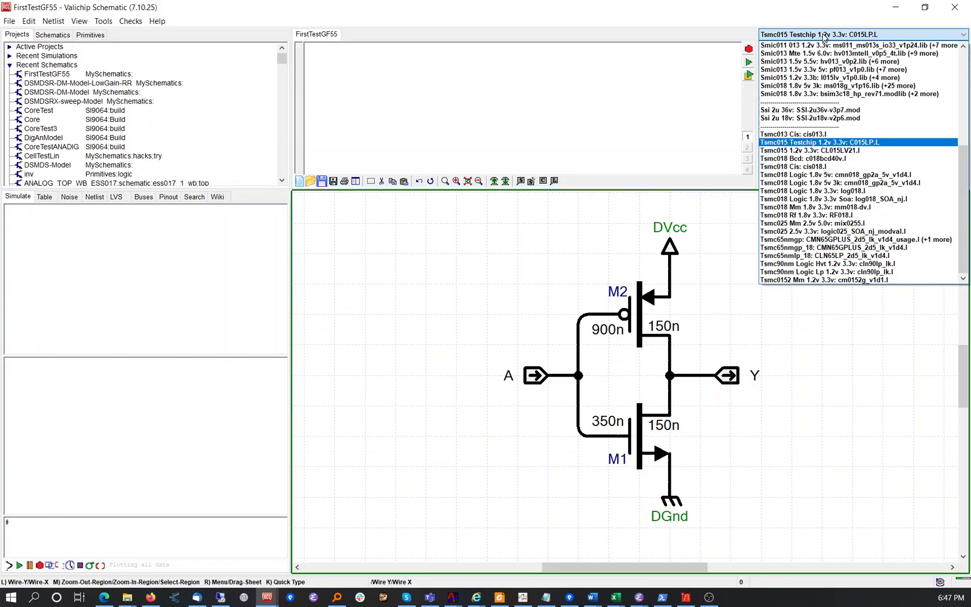
scroll(823, 62, "up", 4)
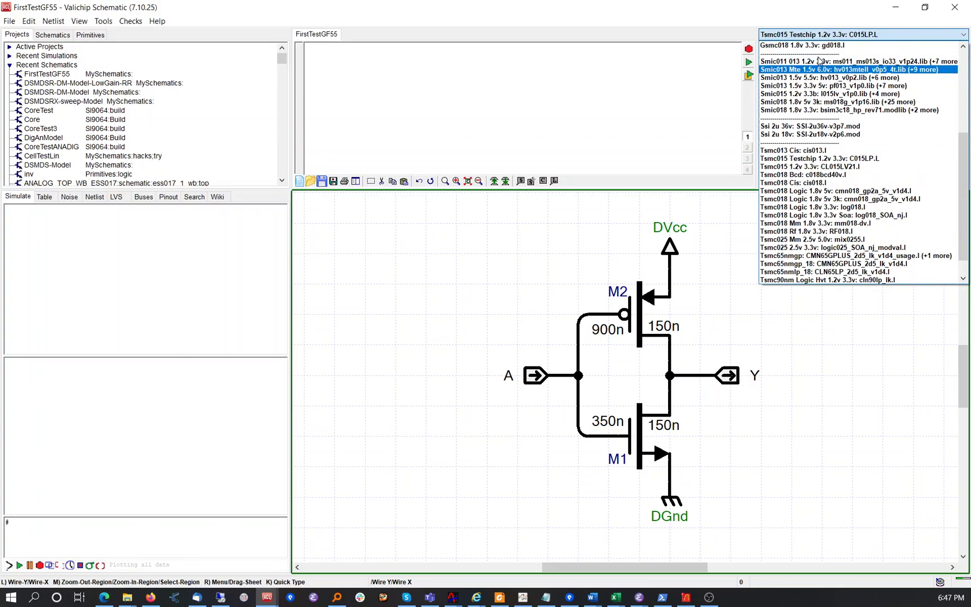
scroll(792, 99, "up", 2)
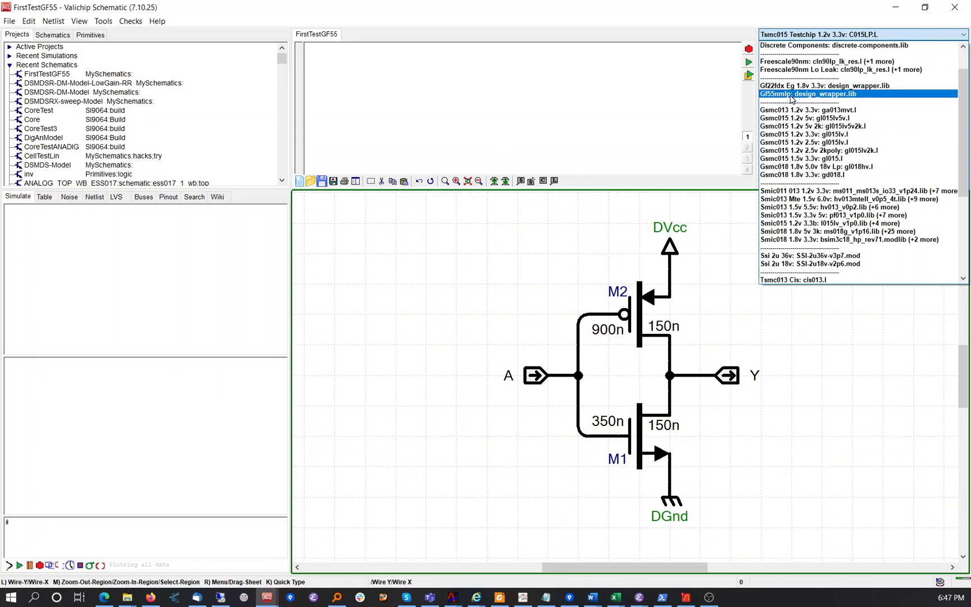
left_click(791, 94)
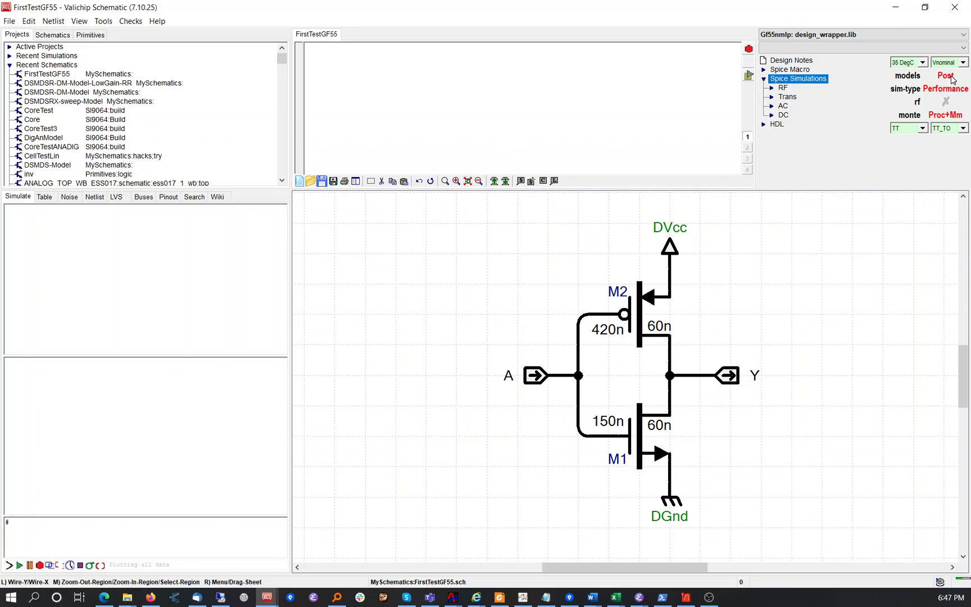
Cycle through the sim-type, rf and monte model options, ending on Performance, rf off and Proc+Mm.
left_click(939, 91)
left_click(940, 92)
left_click(955, 107)
left_click(934, 116)
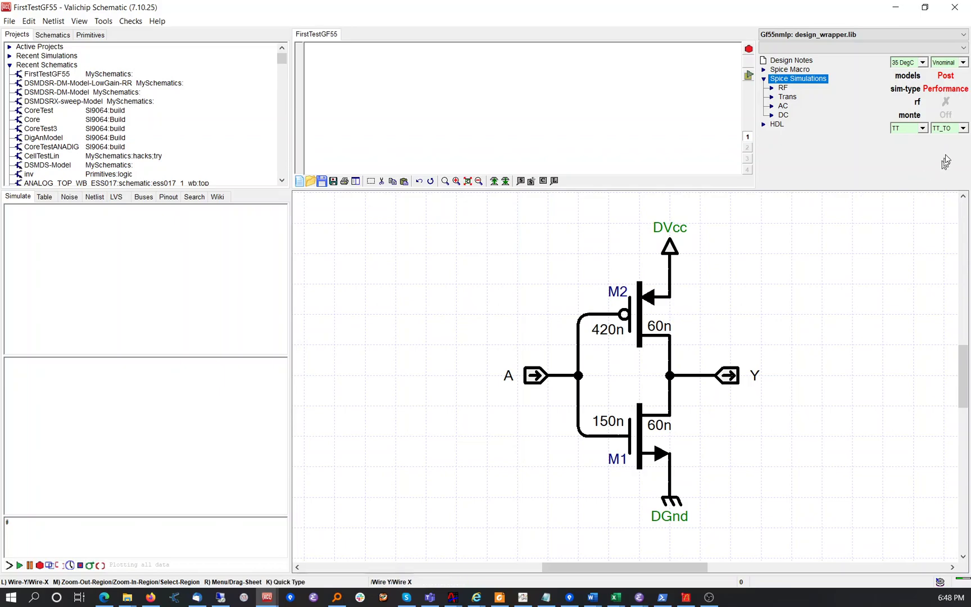
left_click(958, 118)
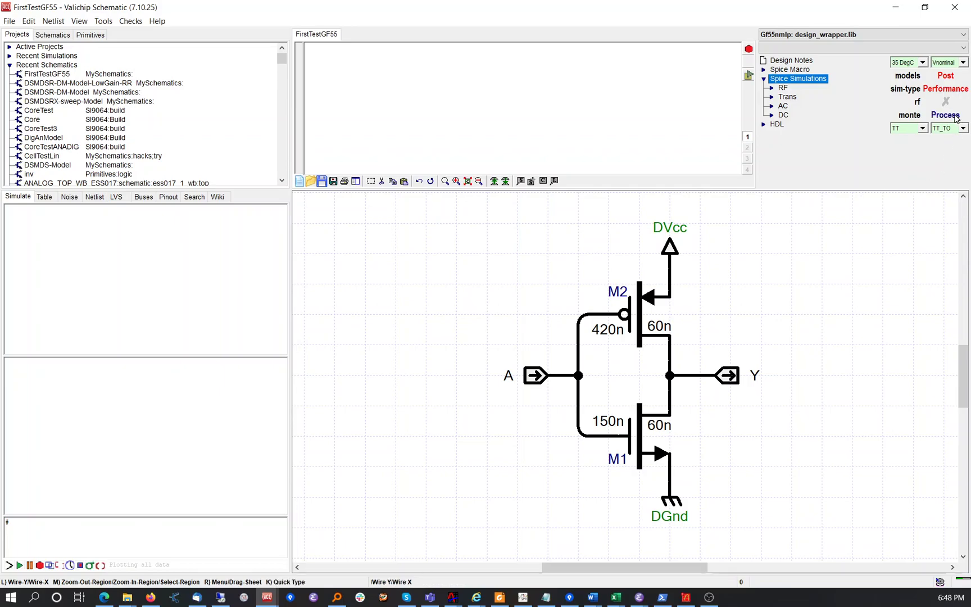
left_click(957, 118)
left_click(956, 117)
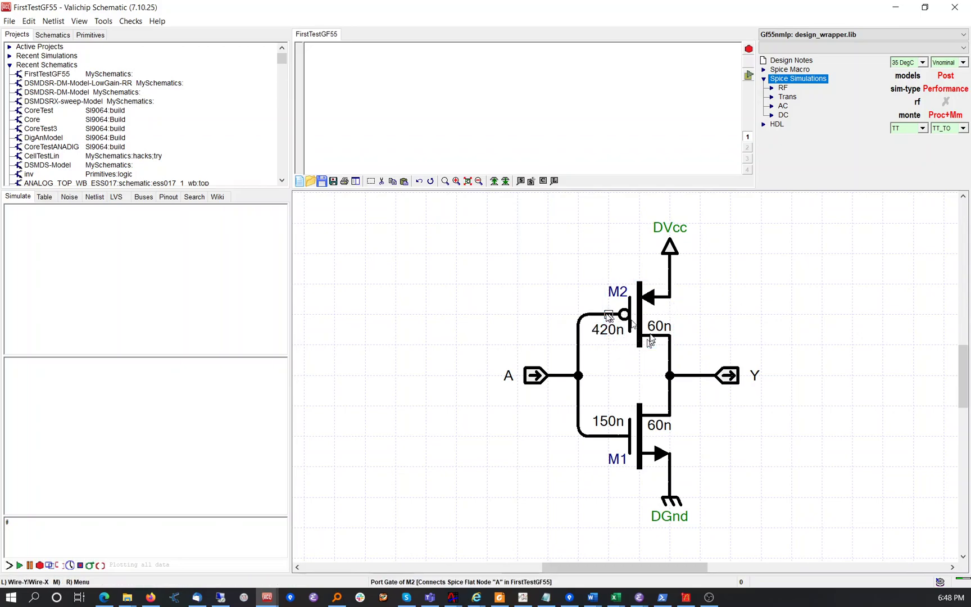
Switch the technology to Tsmc013 Cis: cis013.l, and return it to Gf55nmlp: design_wrapper.lib.
left_click(850, 35)
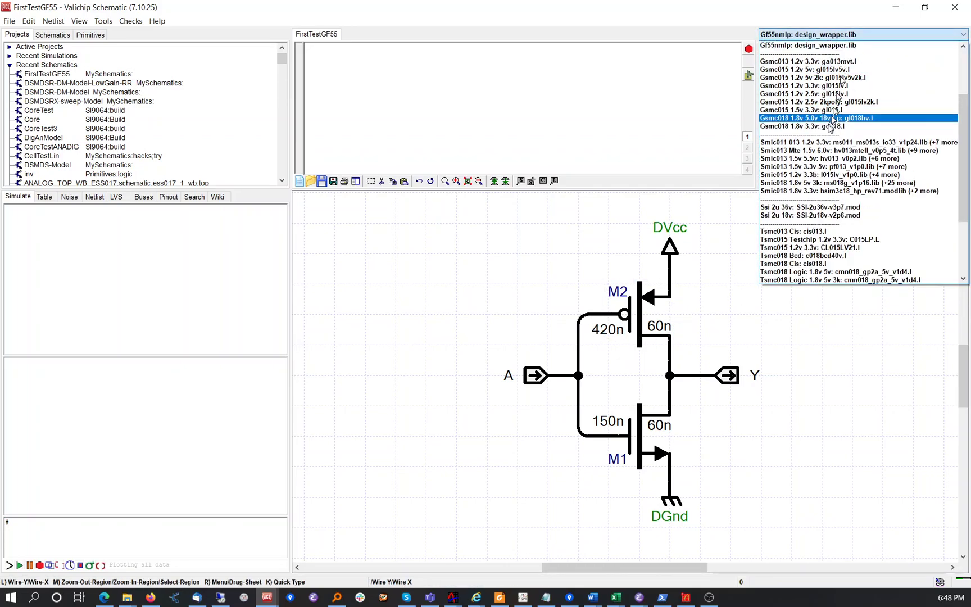
left_click(816, 235)
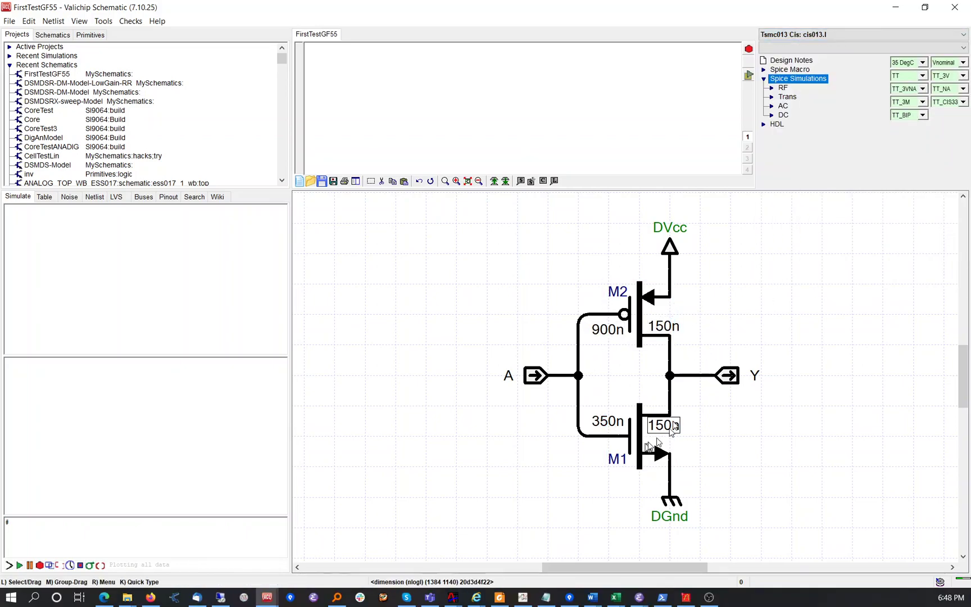
left_click(843, 36)
scroll(809, 113, "up", 7)
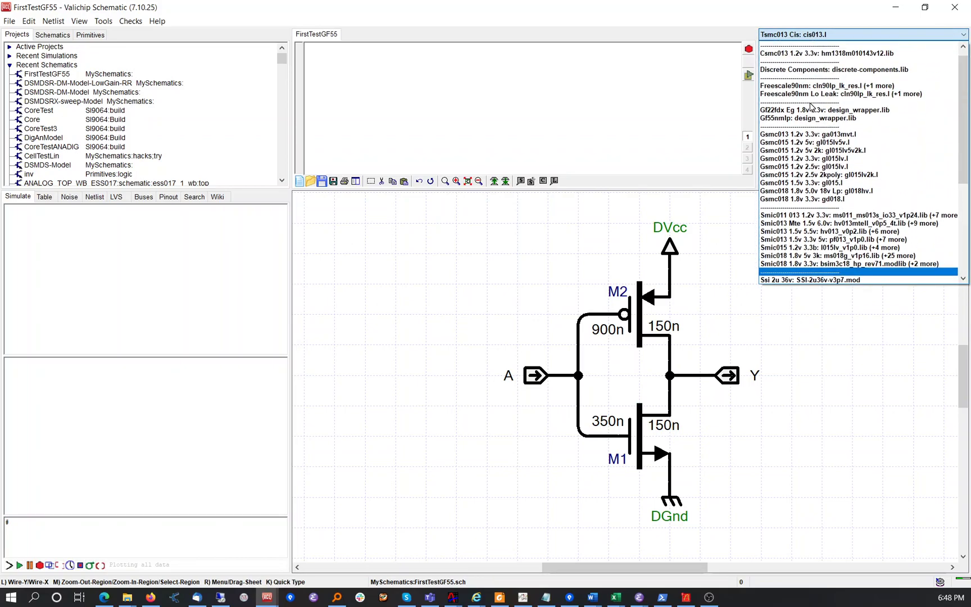
left_click(805, 120)
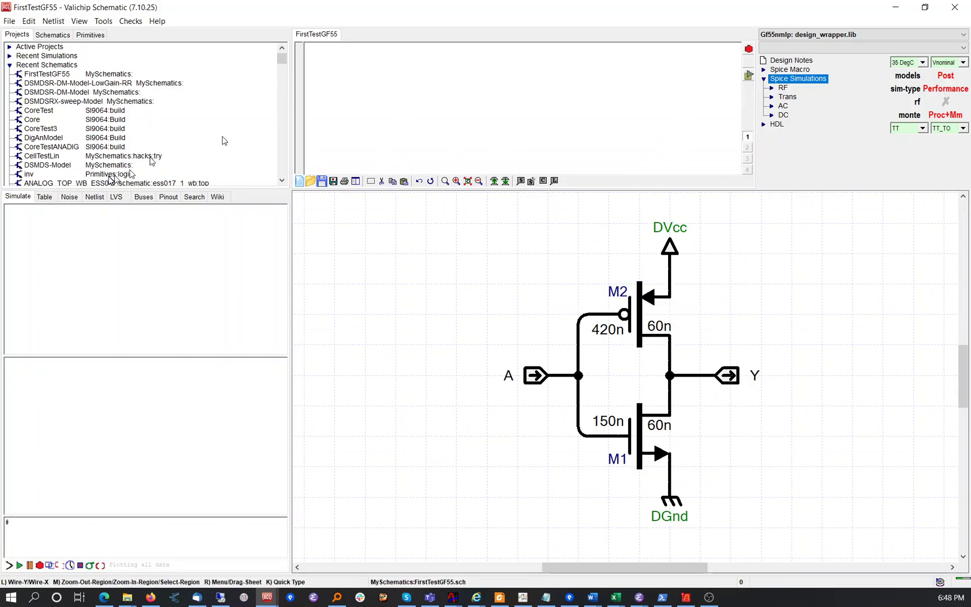
Extract the schematic's Spice netlist and examine its model library lines in a widened pane with enlarged text.
left_click(99, 199)
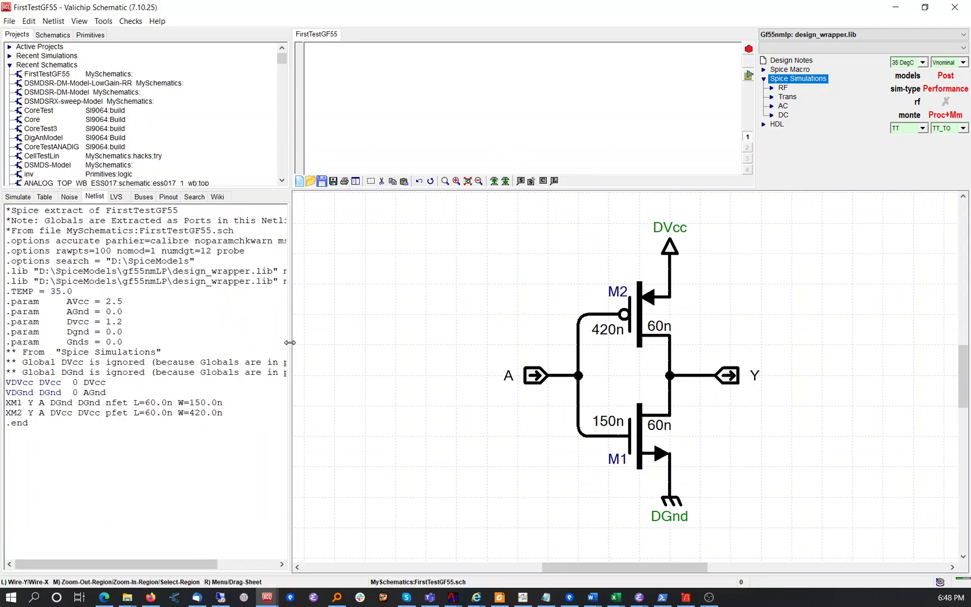
left_click_drag(292, 344, 508, 365)
scroll(393, 339, "up", 4, "ctrl")
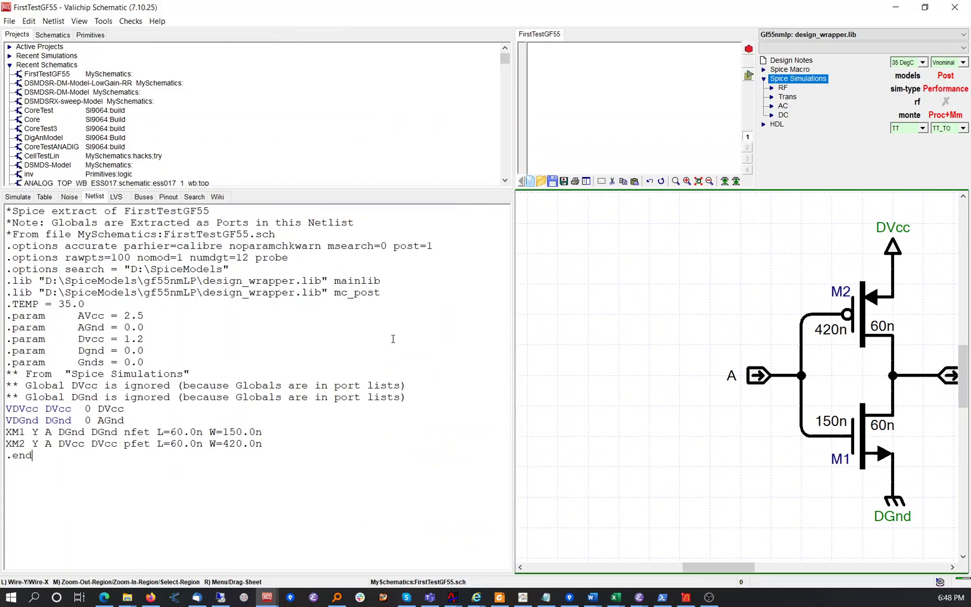
scroll(393, 339, "down", 1, "ctrl")
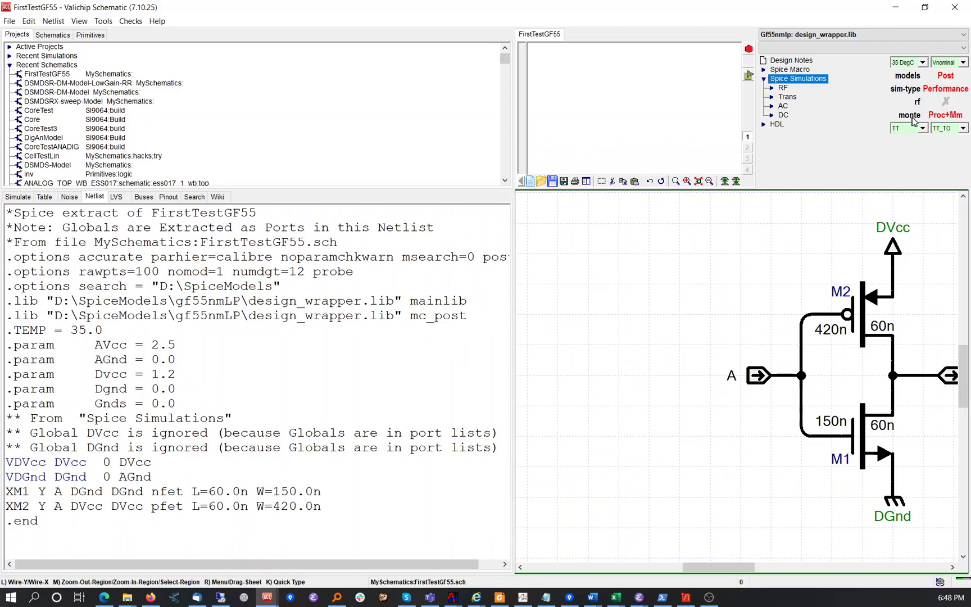
Set the monte option to Off and regenerate the netlist to inspect the model library lines.
left_click(944, 116)
left_click(944, 116)
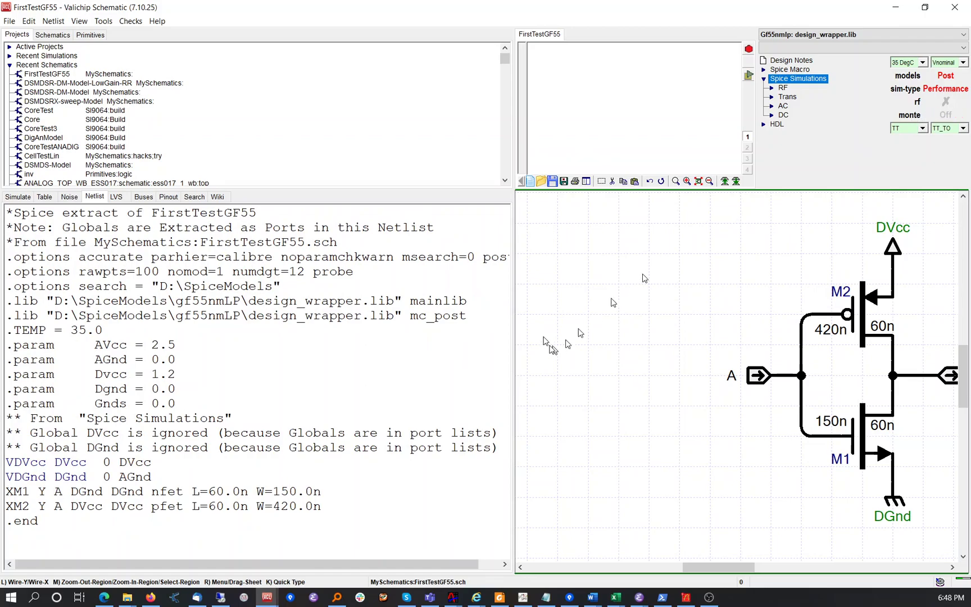
left_click(94, 198)
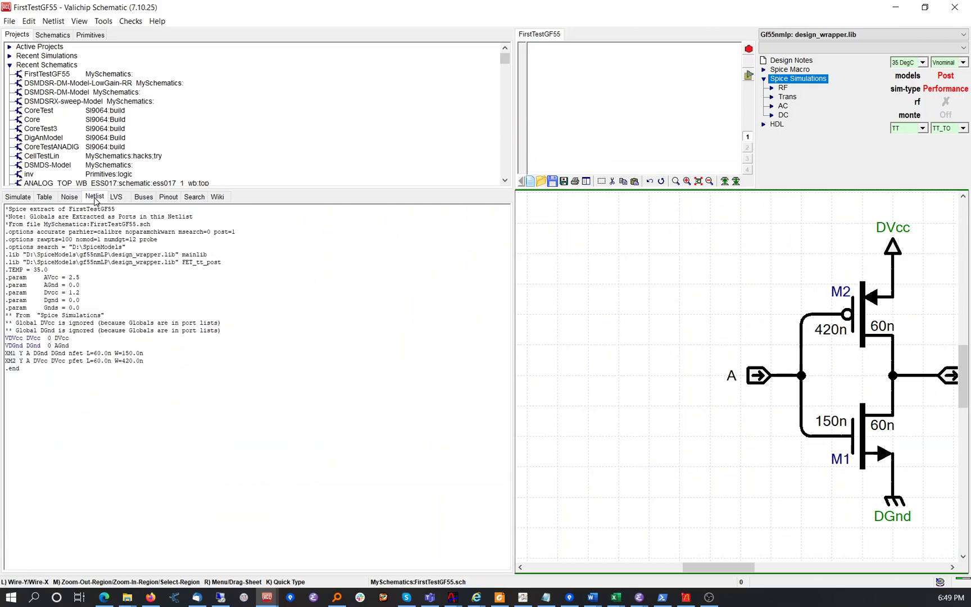
scroll(453, 409, "up", 7, "ctrl")
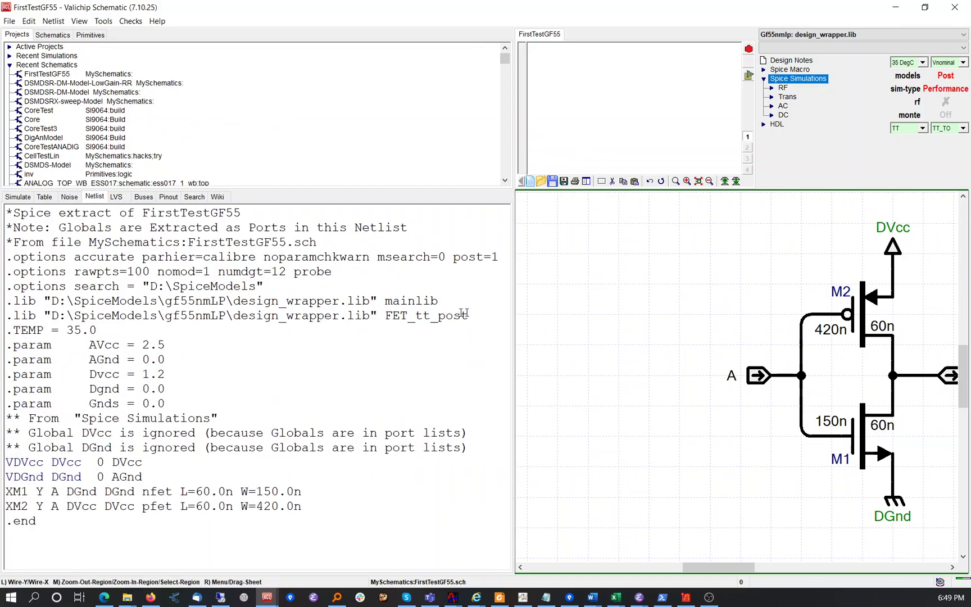
Set the TT_TO corner to FF_TO, regenerate the netlist and inspect the SGFET and DGFET library lines.
left_click(962, 128)
left_click(950, 144)
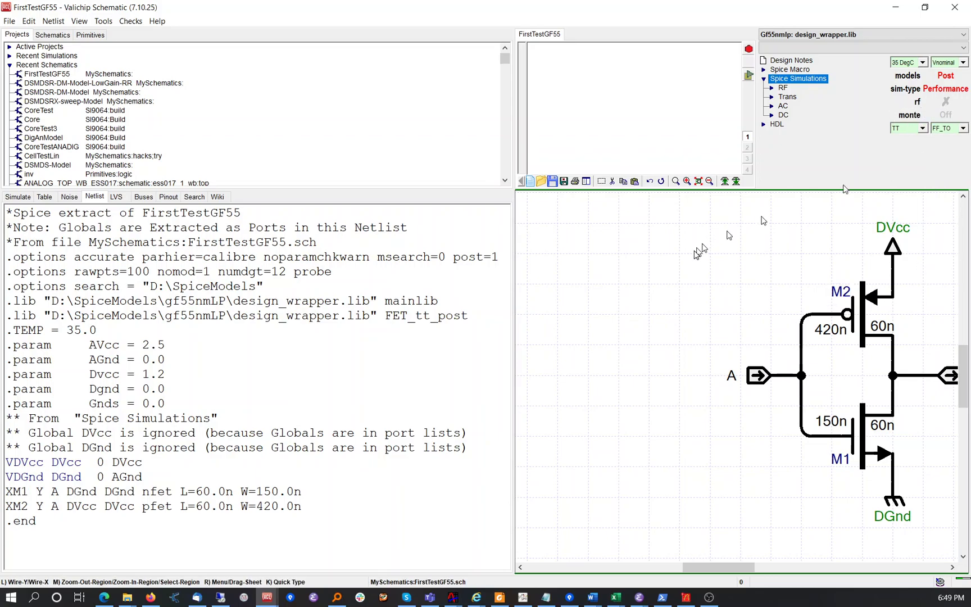
left_click(91, 196)
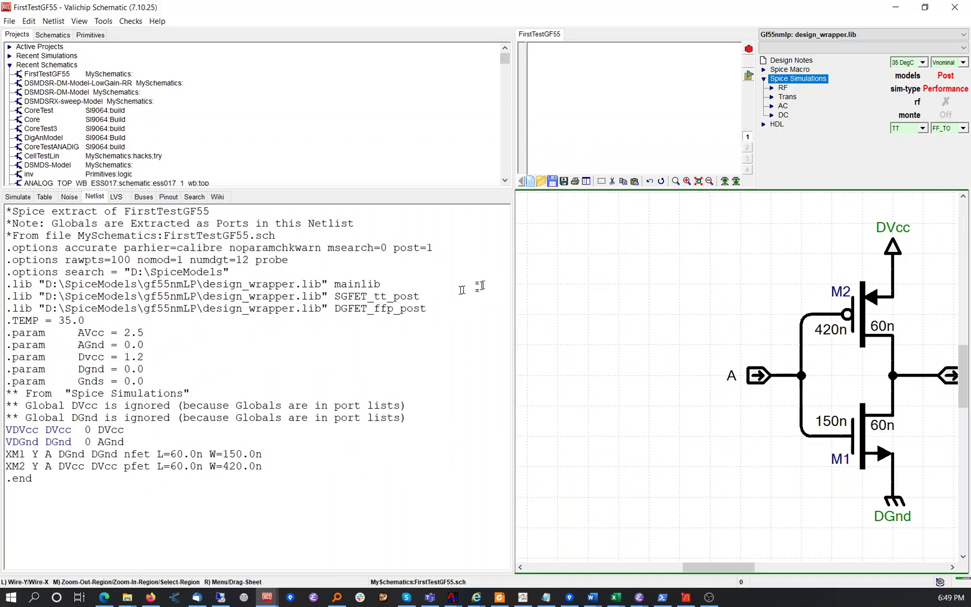
left_click_drag(334, 296, 437, 308)
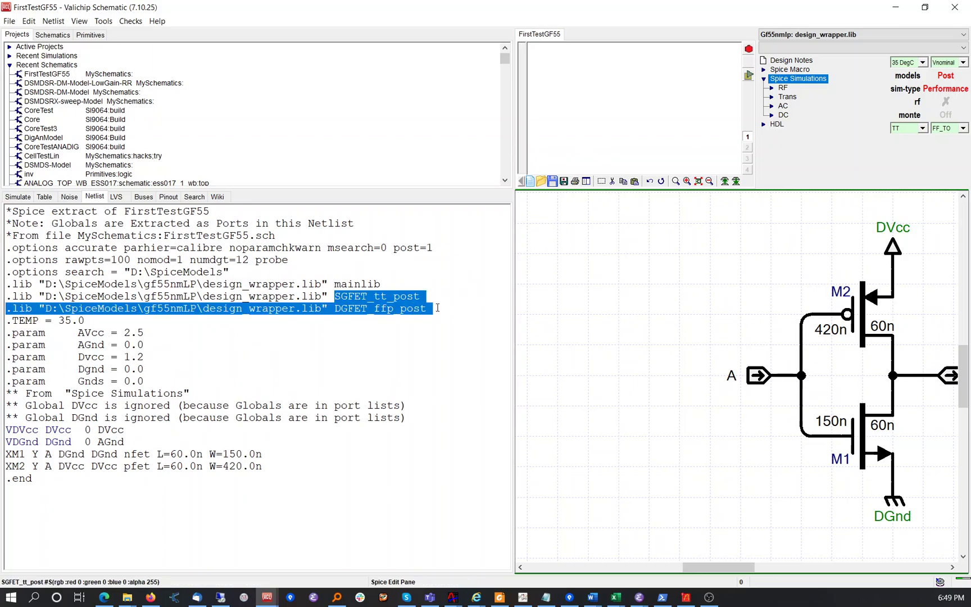
left_click(442, 330)
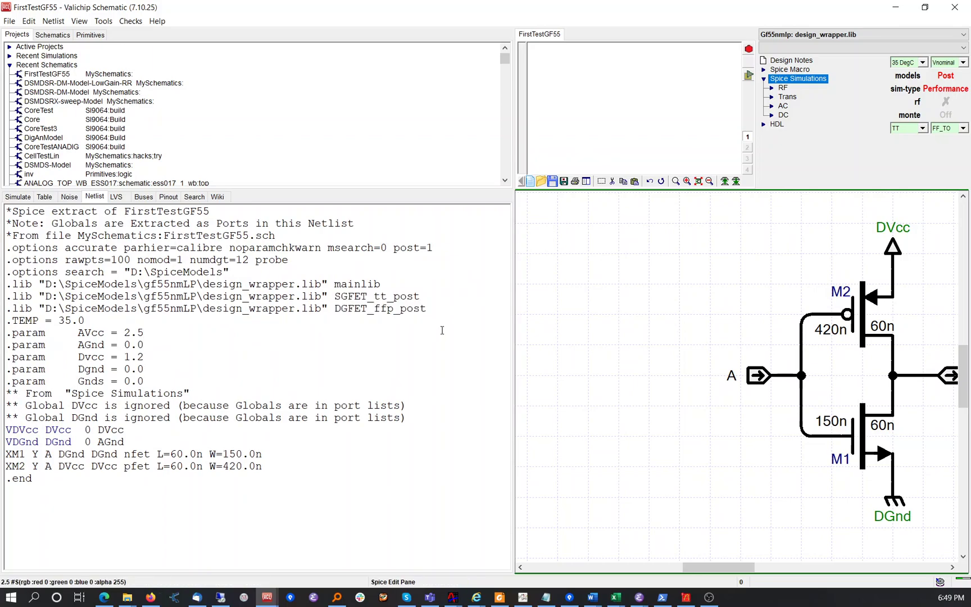
Set the FF_TO corner back to TT_TO and the monte option to Proc+Mm.
left_click(962, 129)
left_click(942, 138)
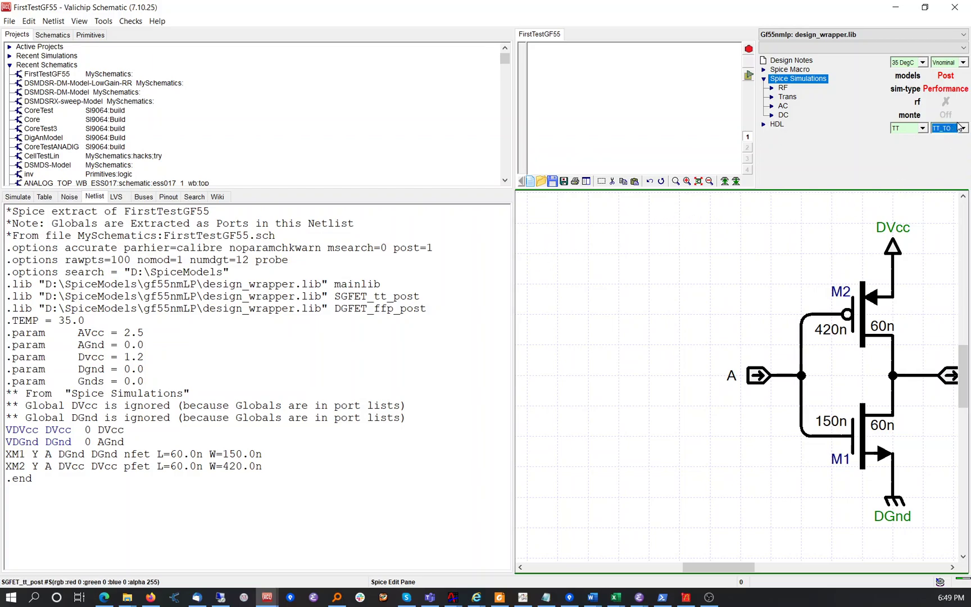
left_click(942, 116)
Return to the simulation view and run the OP simulation under DC Debug with monte = 500.
left_click(18, 197)
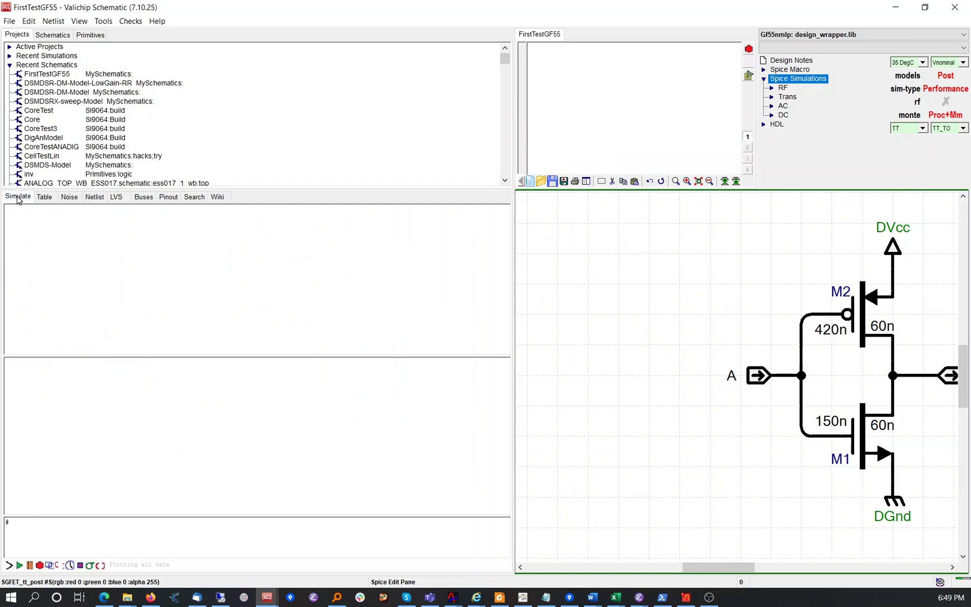
left_click(773, 116)
left_click(780, 125)
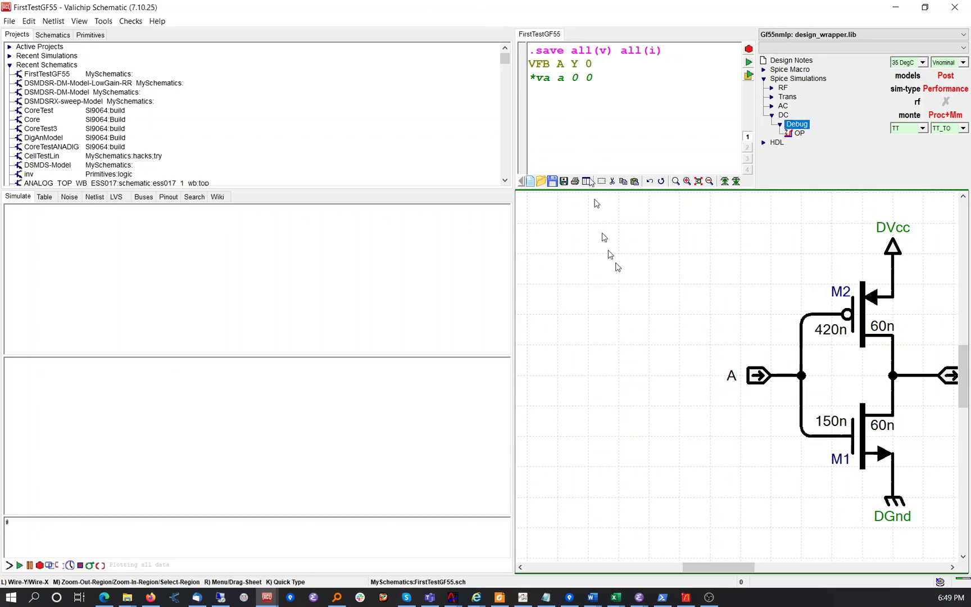
key("f")
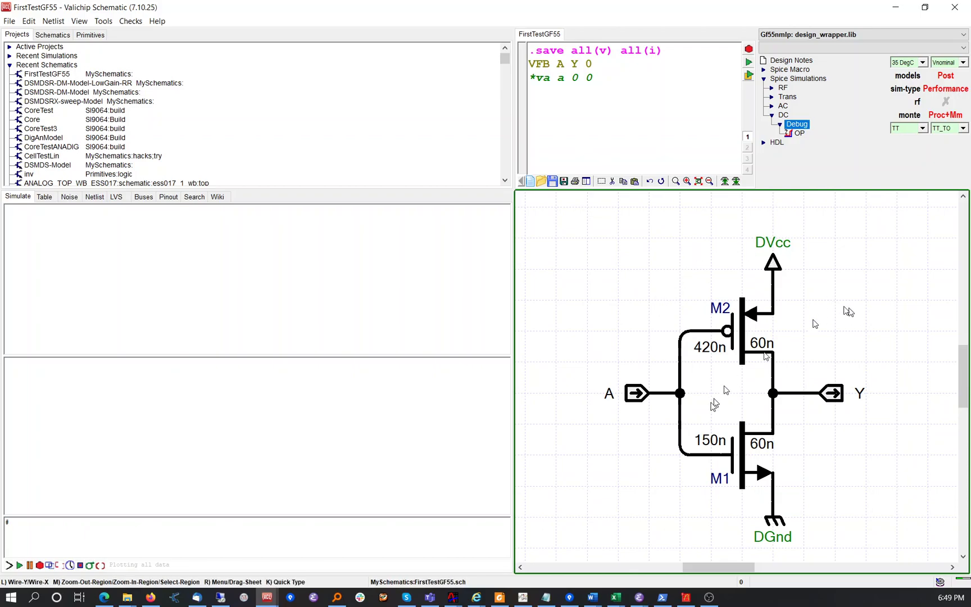
left_click(791, 133)
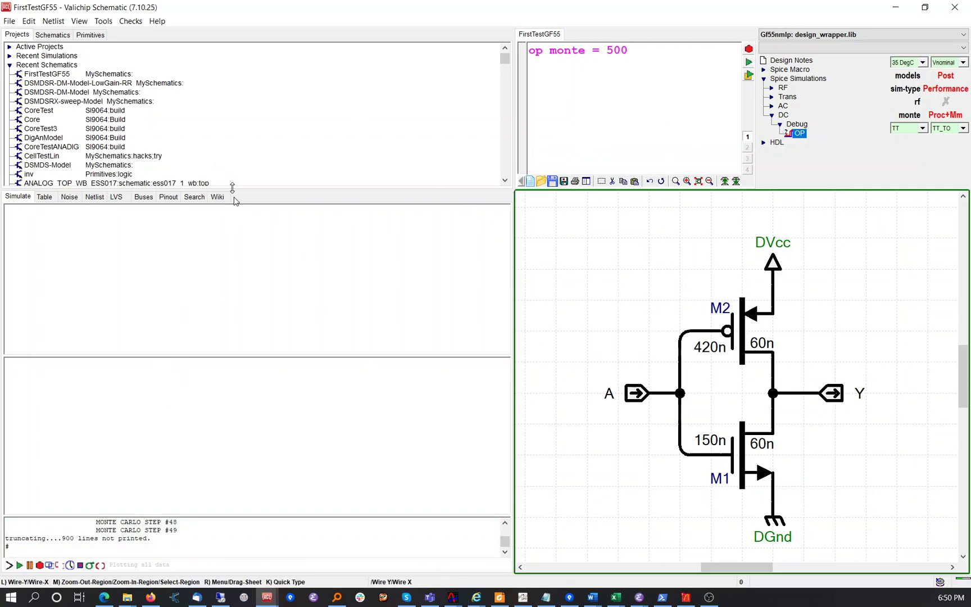
Enlarge the plot area and plot the Monte Carlo voltage distribution of output net Y.
left_click_drag(253, 356, 273, 99)
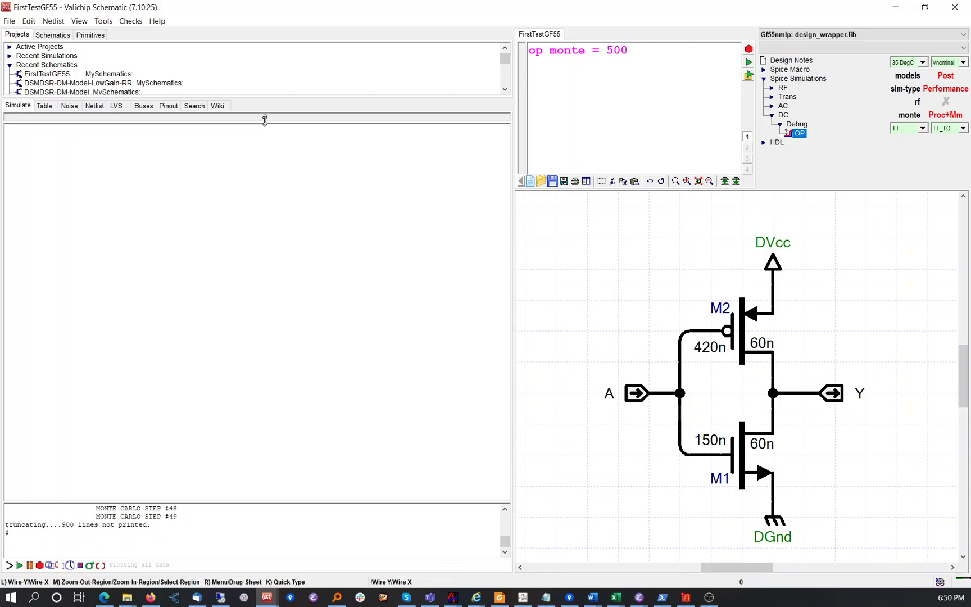
right_click(805, 396)
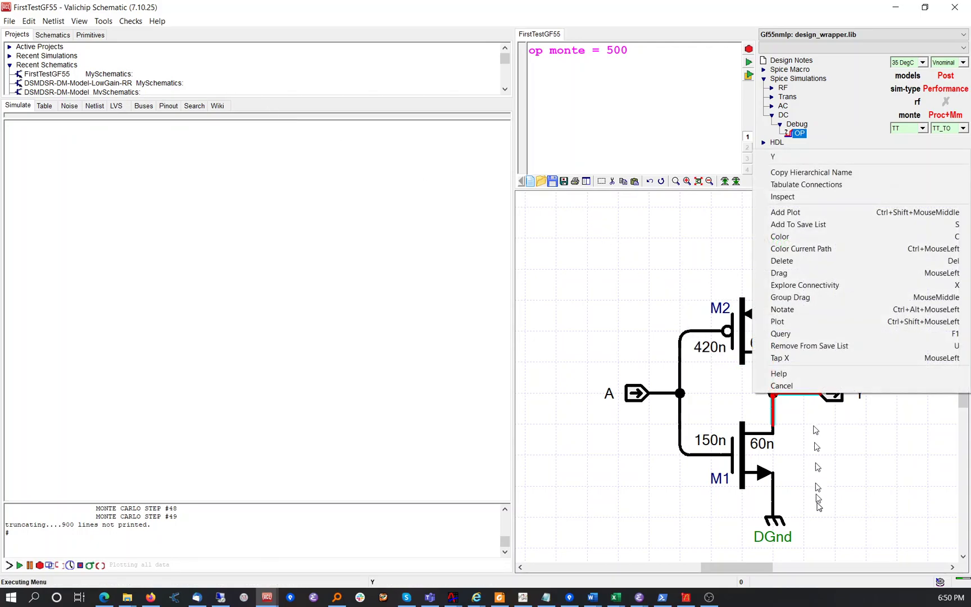
left_click(799, 319)
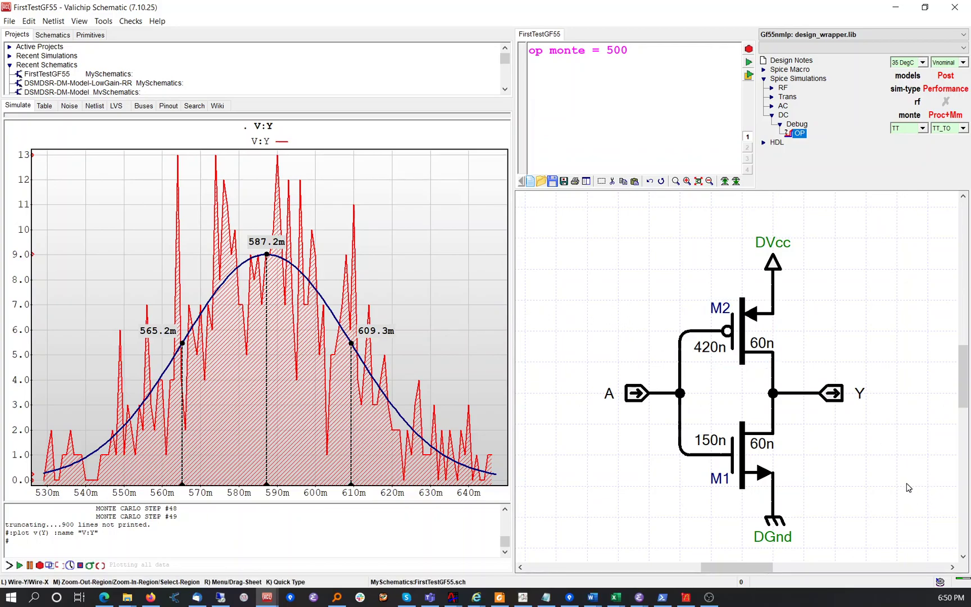
Decrease the threshold of transistor M1 and increase the threshold of transistor M2.
right_click(758, 461)
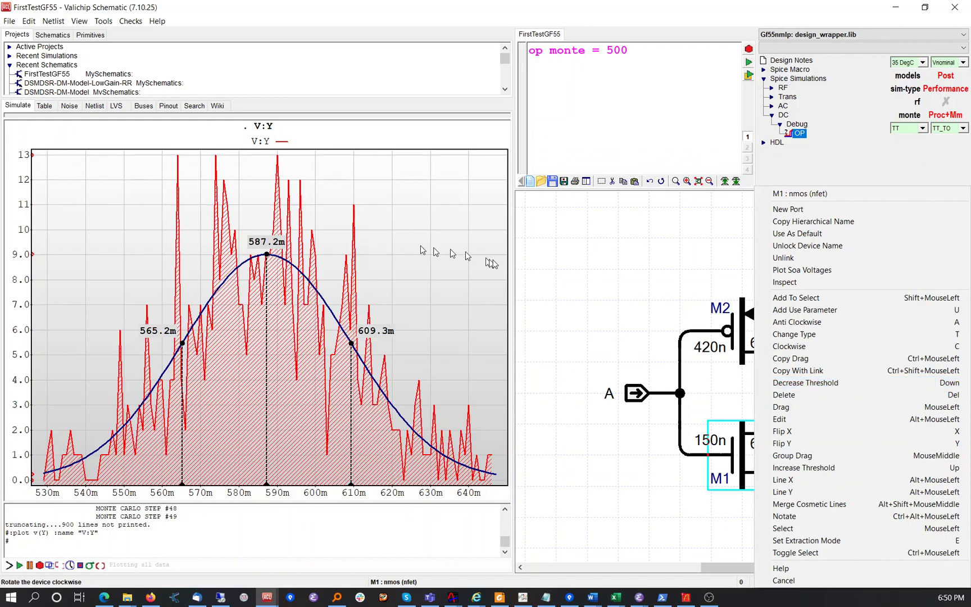
left_click(573, 313)
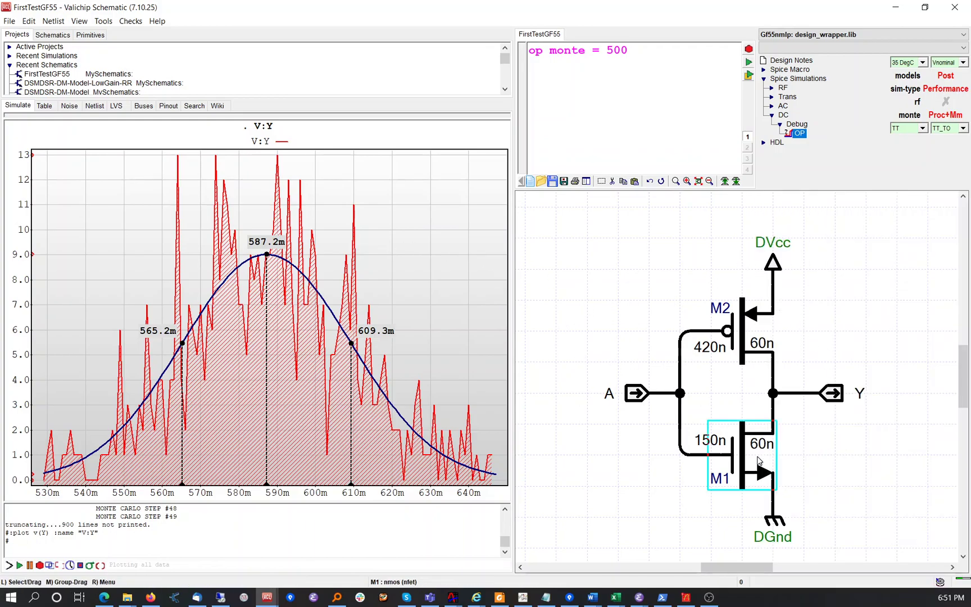
key("minus")
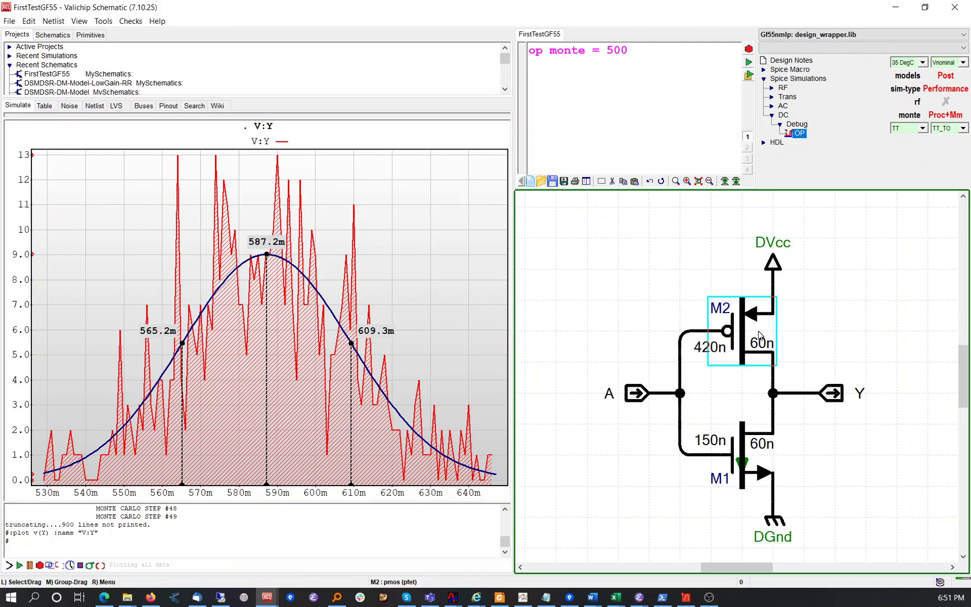
key("plus")
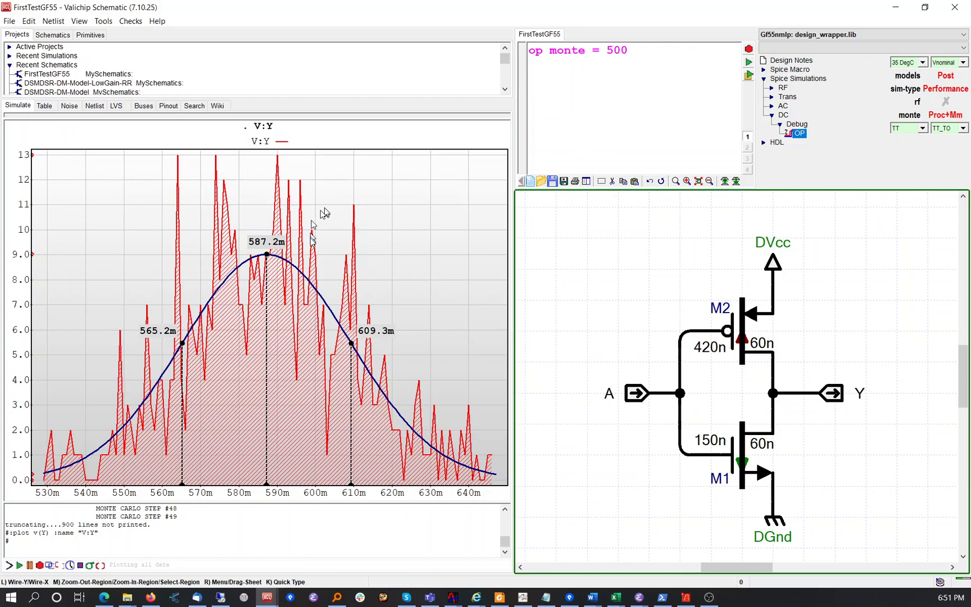
Open the properties of the plotted V:Y contour and turn on its Hold option.
left_click(283, 143)
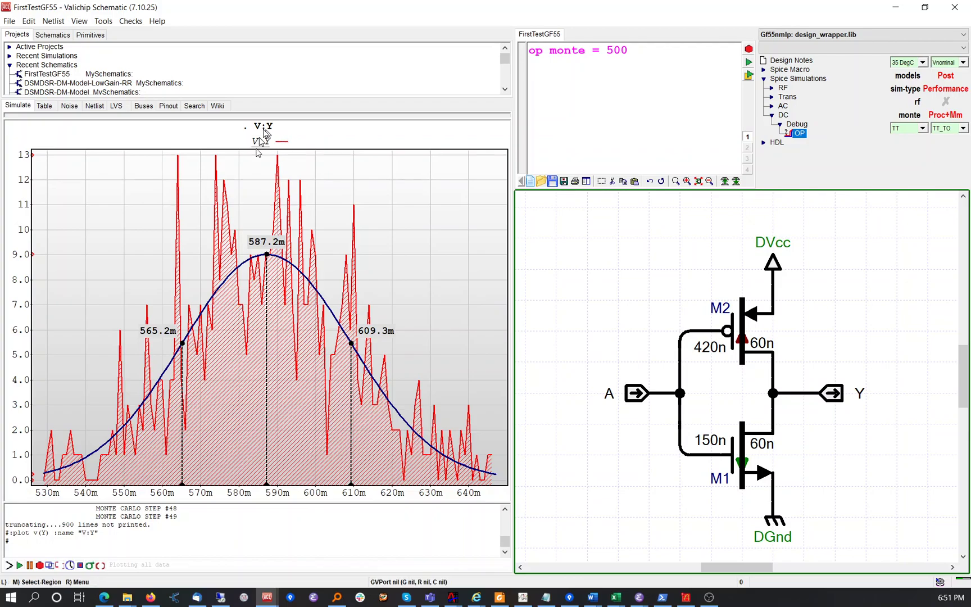
double_click(318, 296)
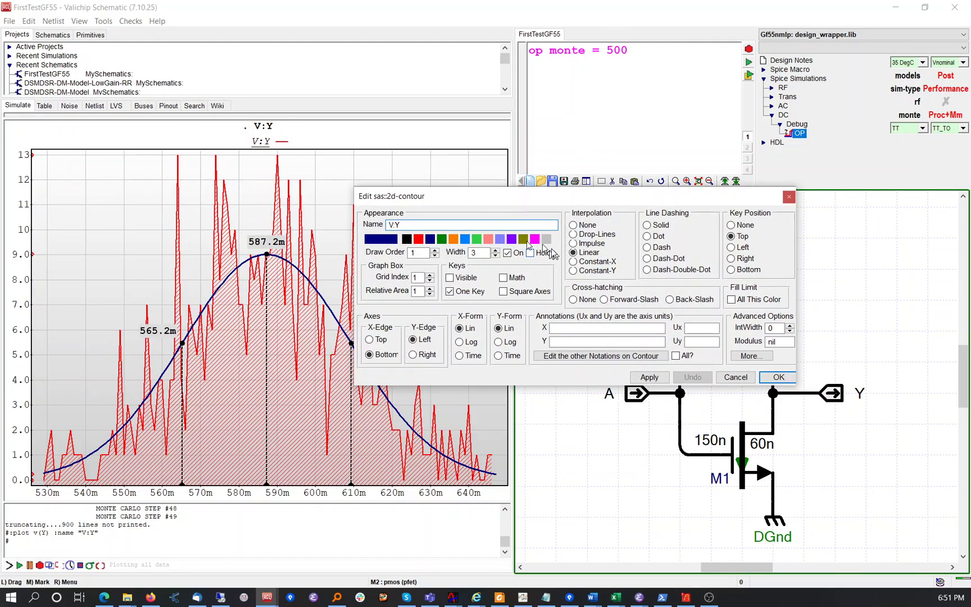
left_click(530, 253)
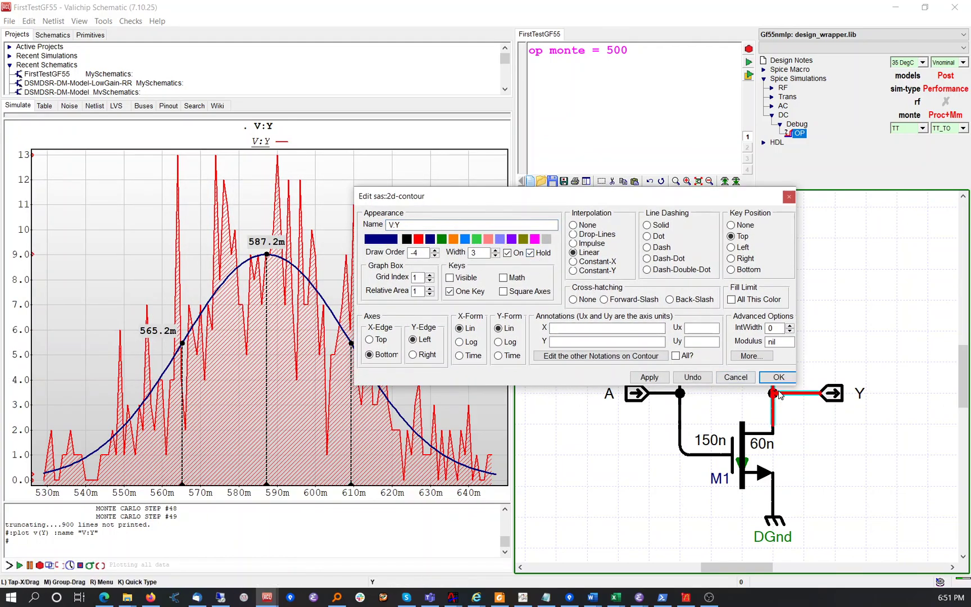
left_click(779, 377)
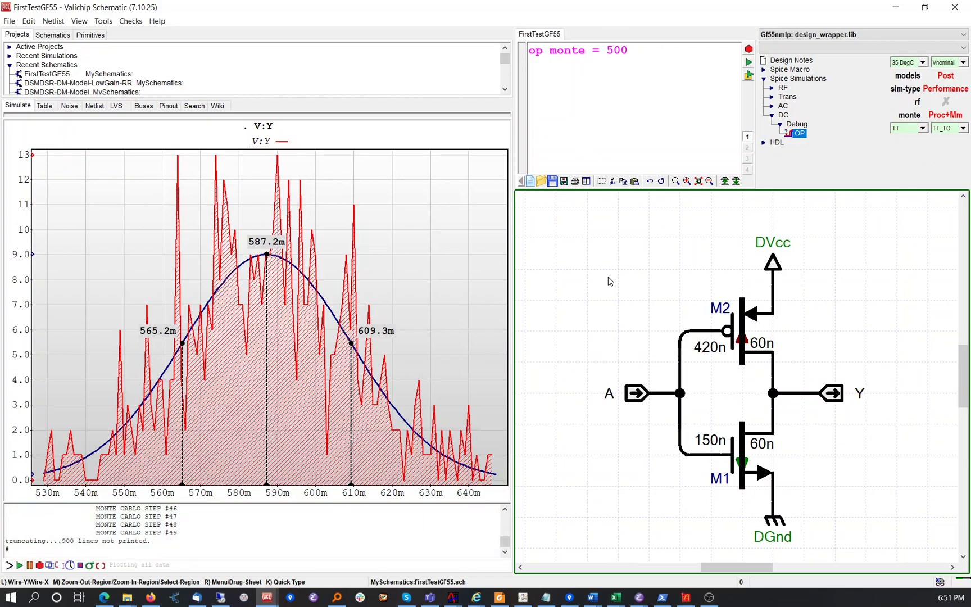
Plot the new Monte Carlo voltage distribution of output net Y alongside the held one and color it green.
right_click(801, 395)
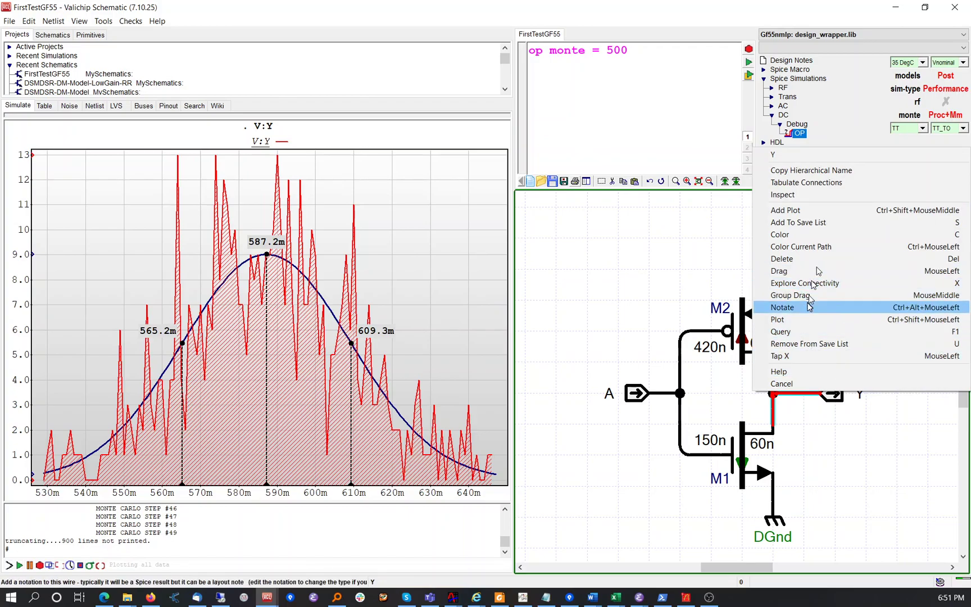
left_click(808, 319)
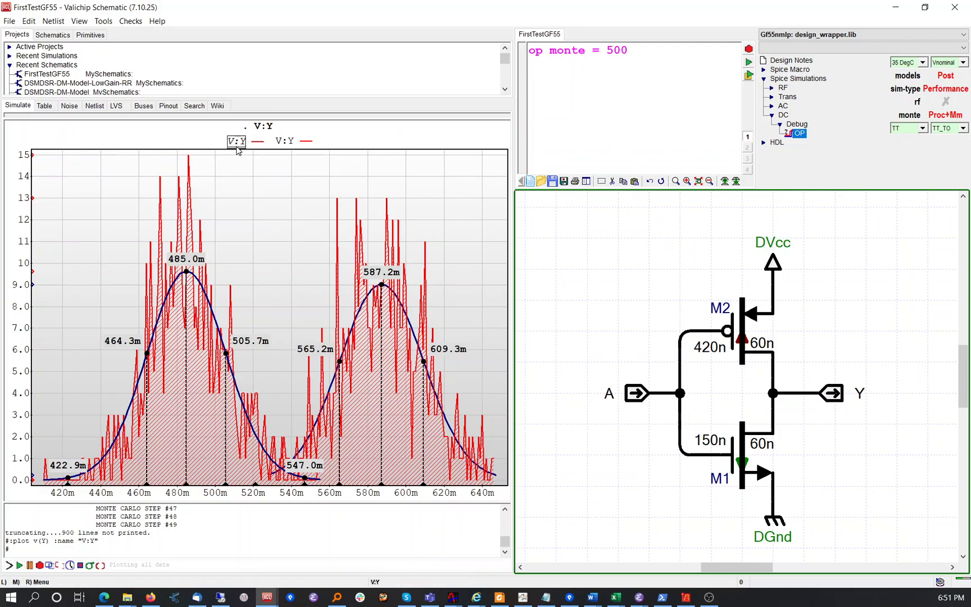
left_click(307, 145)
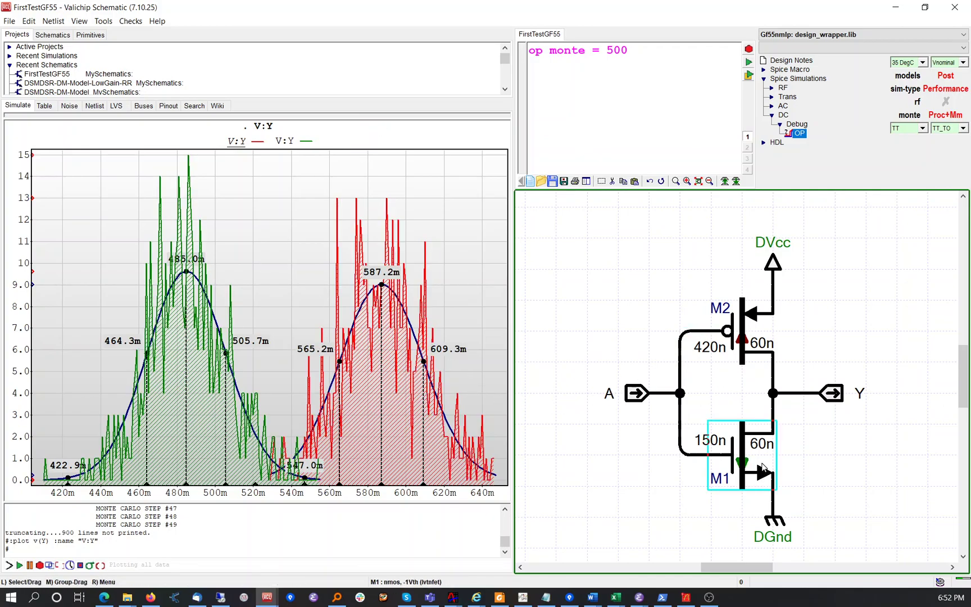
Lower M1's threshold and raise M2's threshold by one more level each, and rerun the OP Monte Carlo simulation.
key("v")
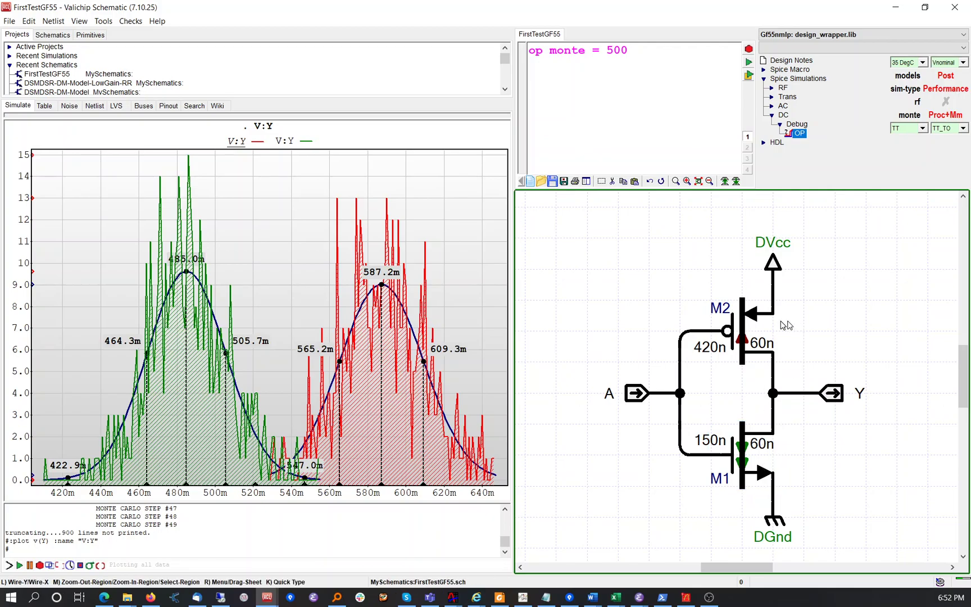
key("v")
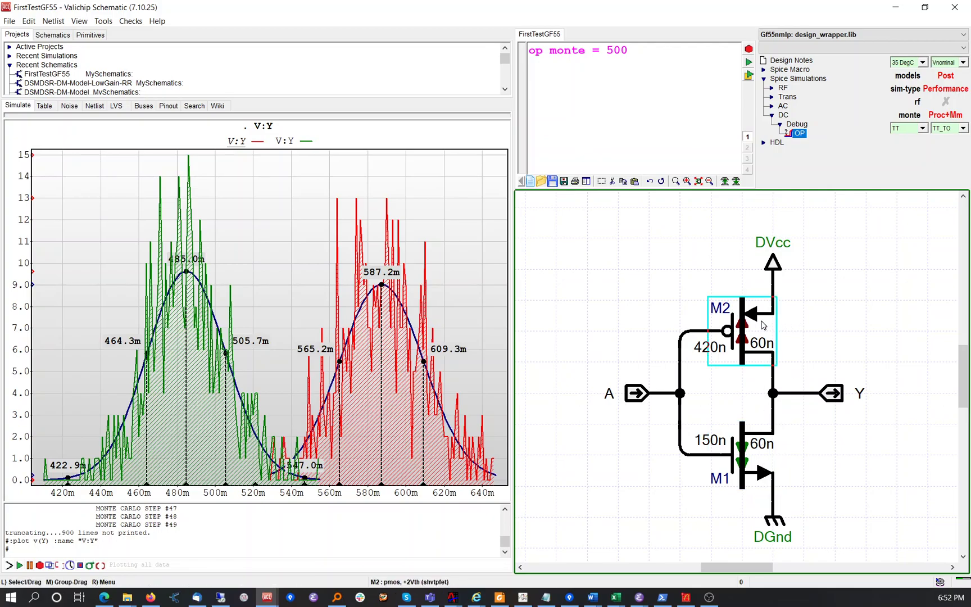
left_click(749, 63)
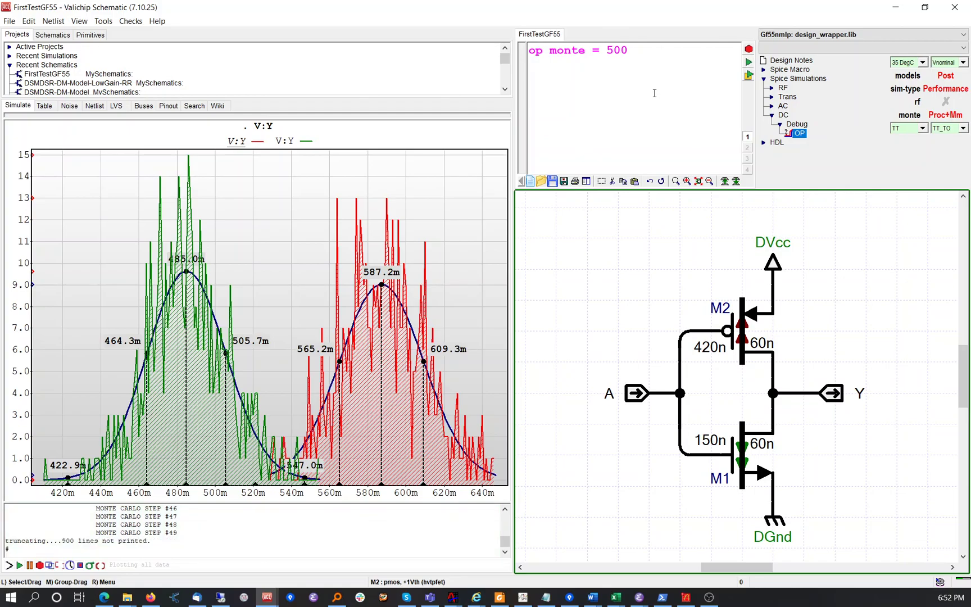
Add the newest net Y distribution to the existing plot in light blue and update the contours on the plot.
right_click(800, 394)
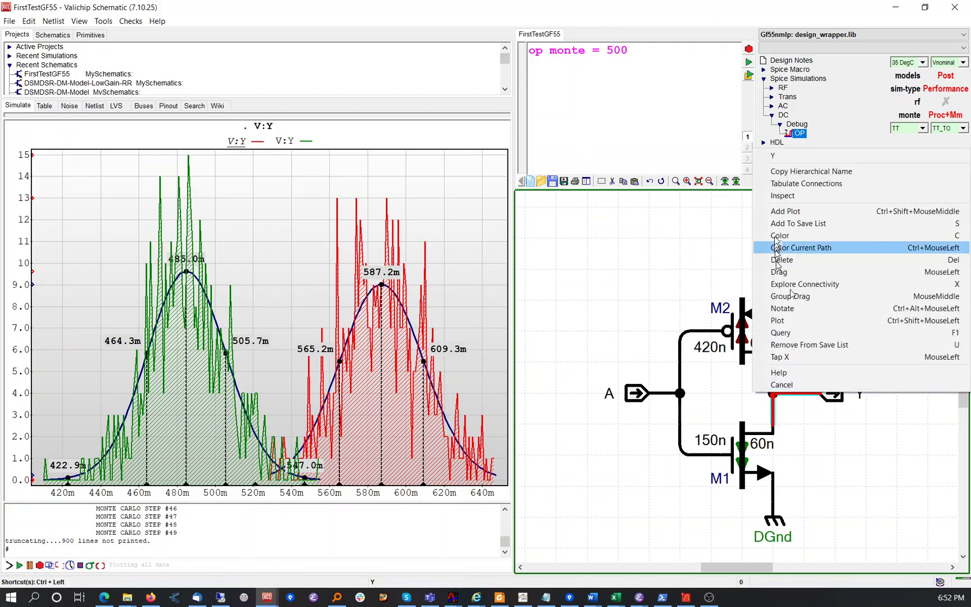
left_click(776, 216)
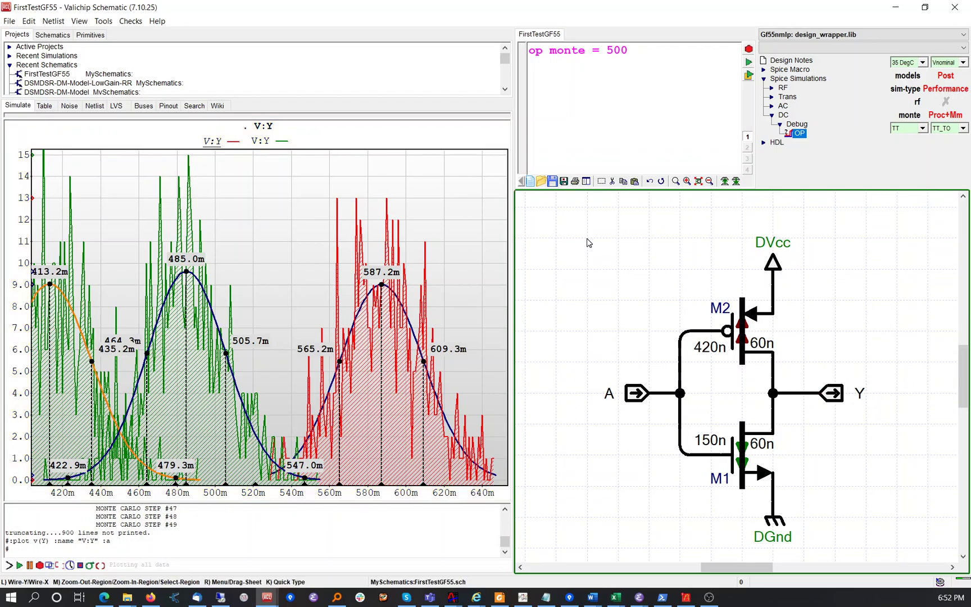
right_click(343, 197)
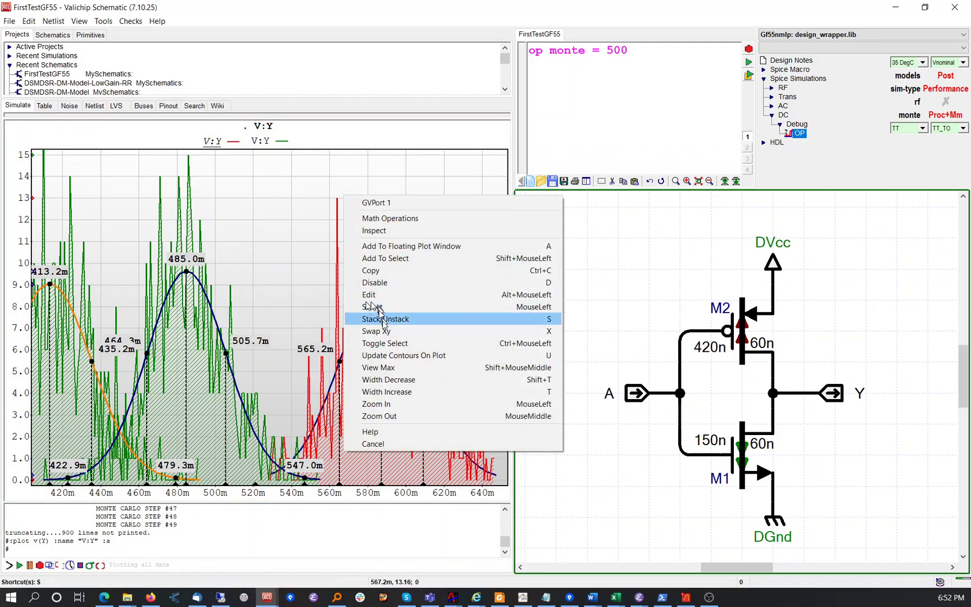
left_click(376, 355)
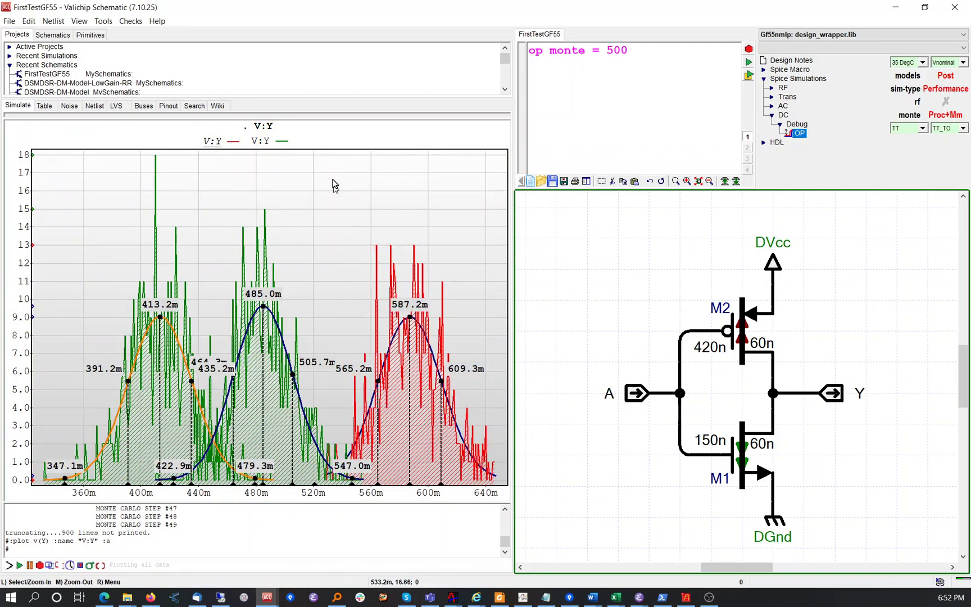
left_click(178, 315)
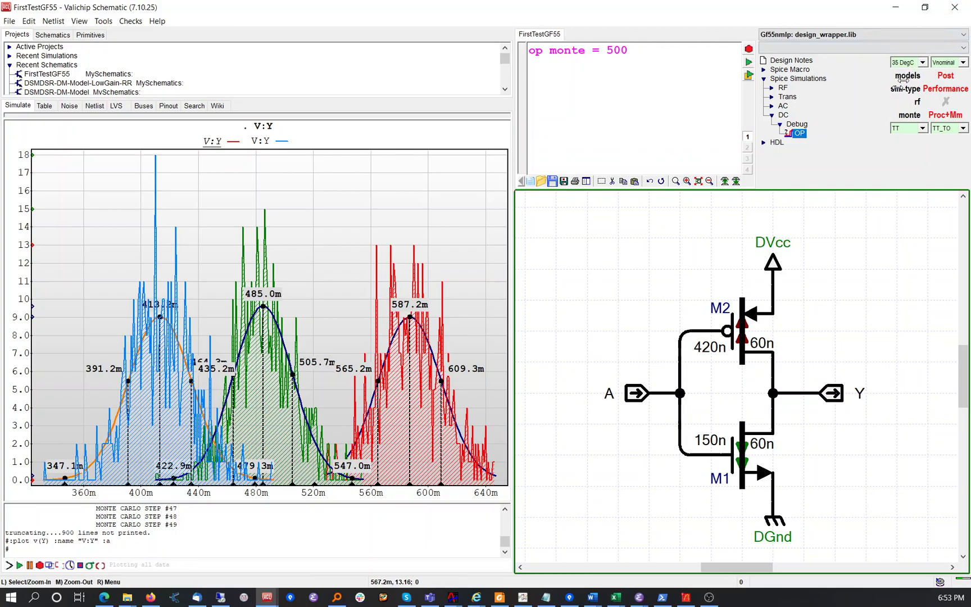
left_click(944, 77)
left_click(950, 77)
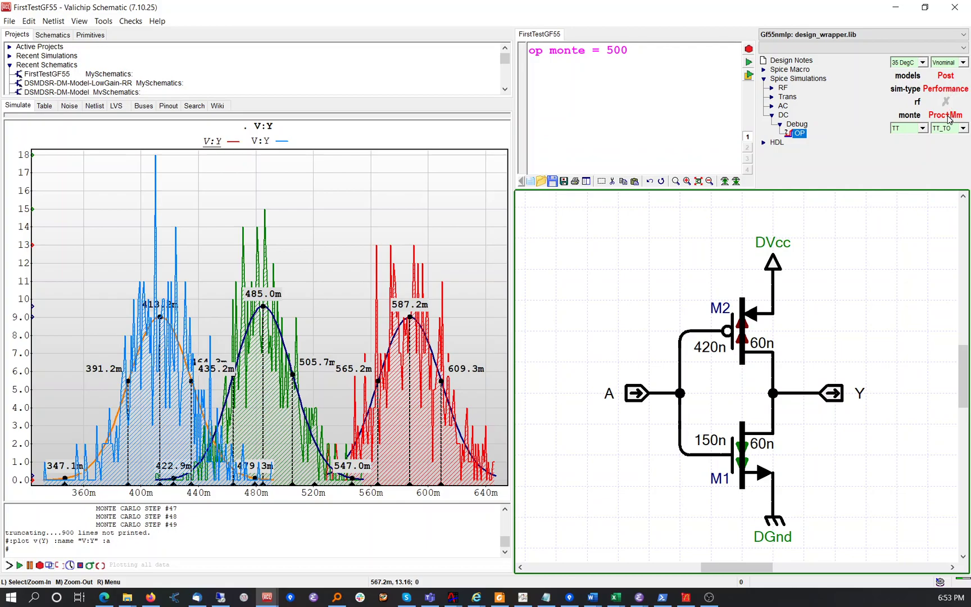